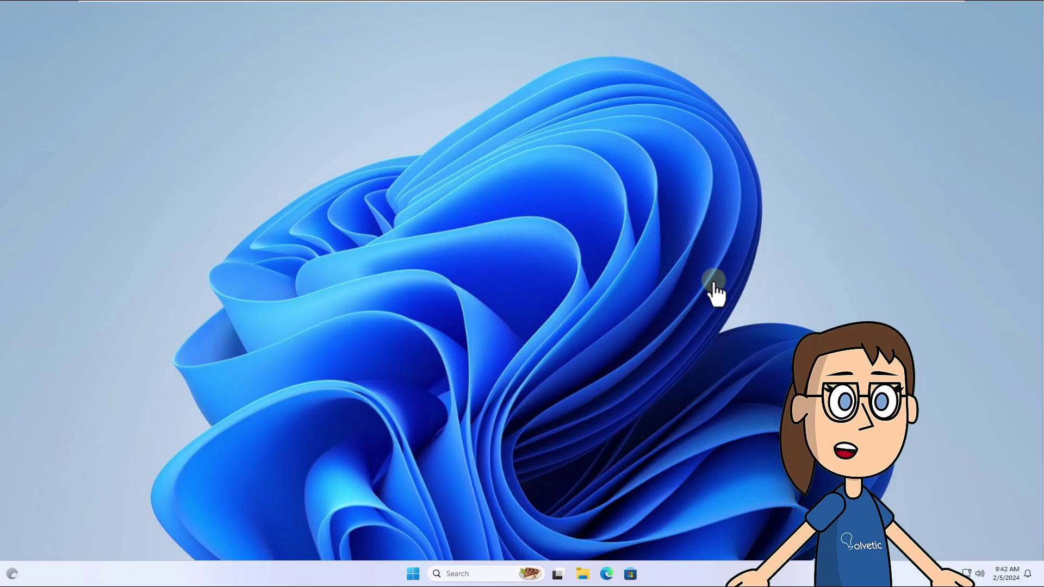
# Search Windows for Discord and run it as administrator.
pyautogui.click(486, 574)
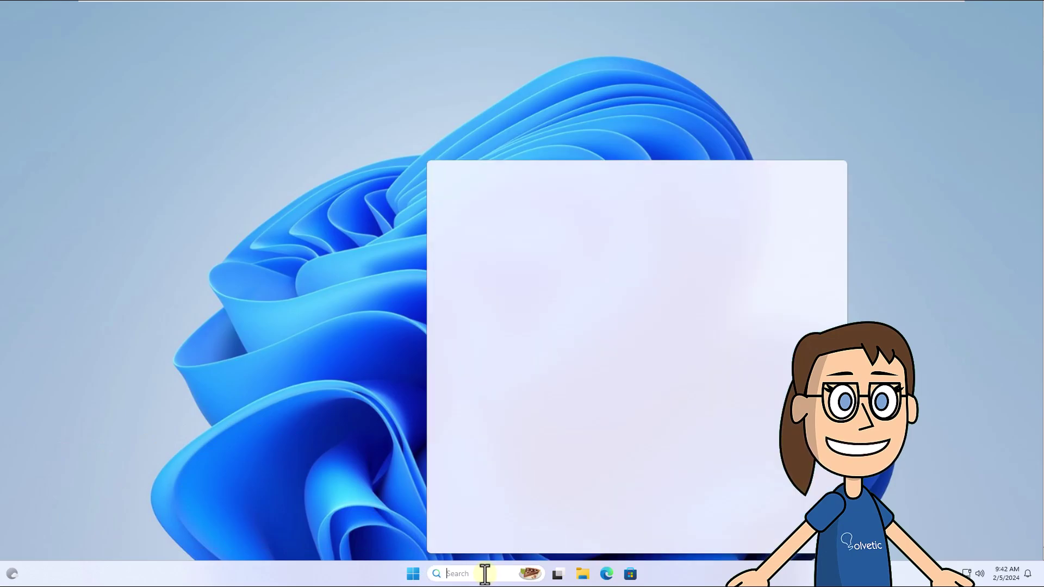
pyautogui.write('discord')
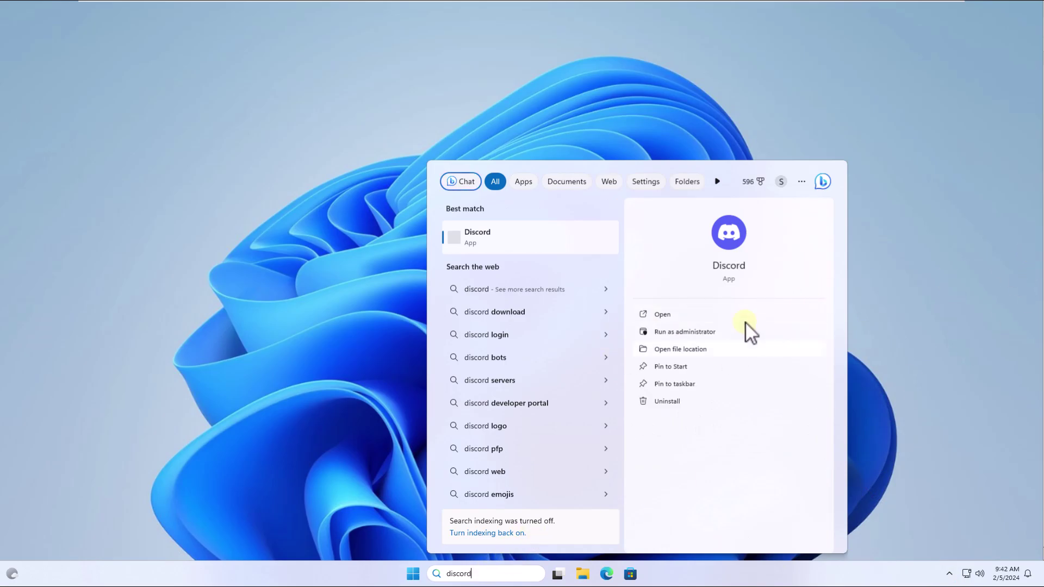
pyautogui.click(686, 331)
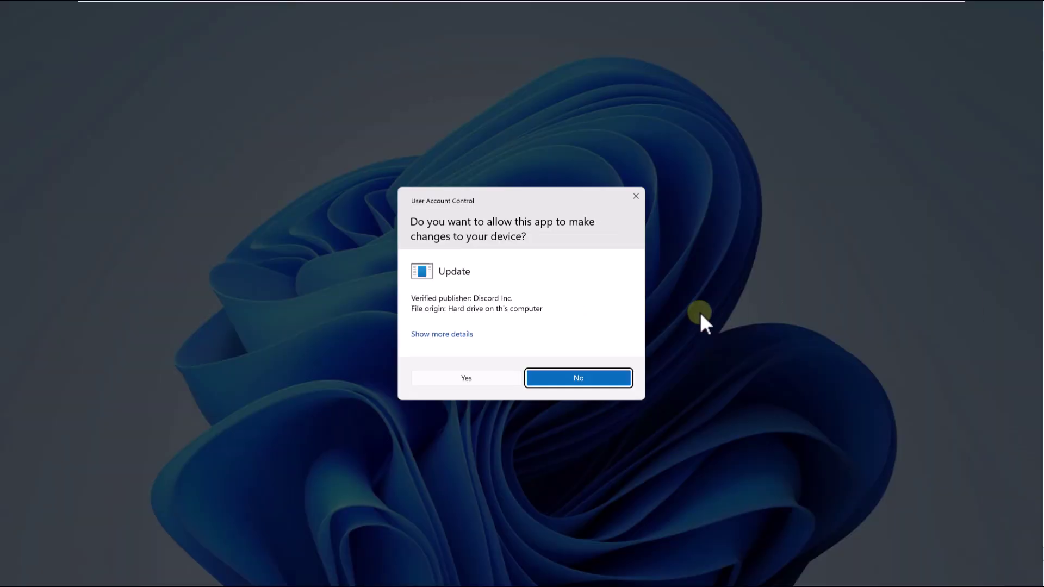
# Approve the User Account Control prompt so Discord opens elevated.
pyautogui.click(467, 377)
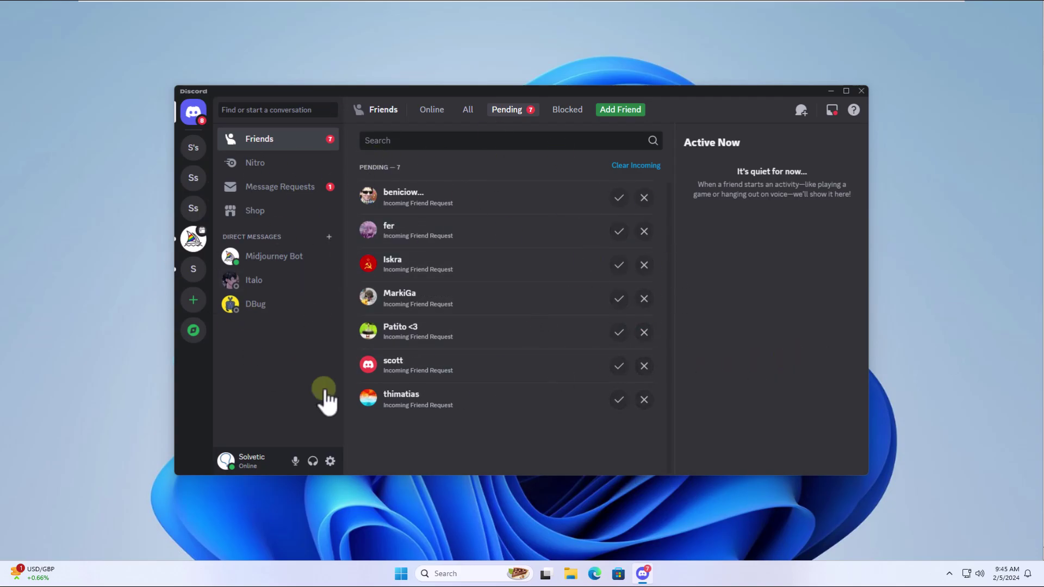
pyautogui.click(832, 91)
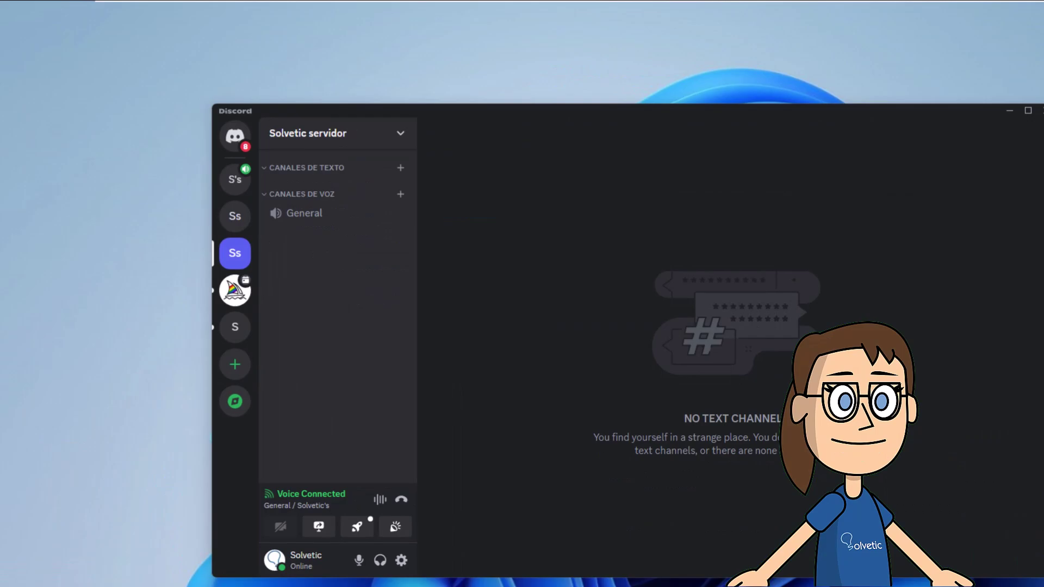
pyautogui.click(237, 181)
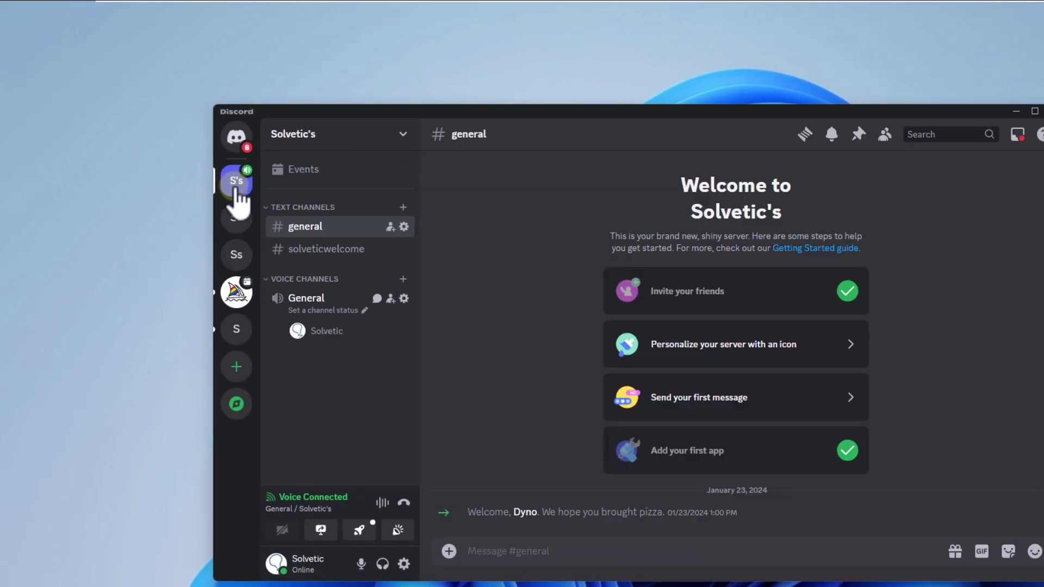
pyautogui.click(320, 530)
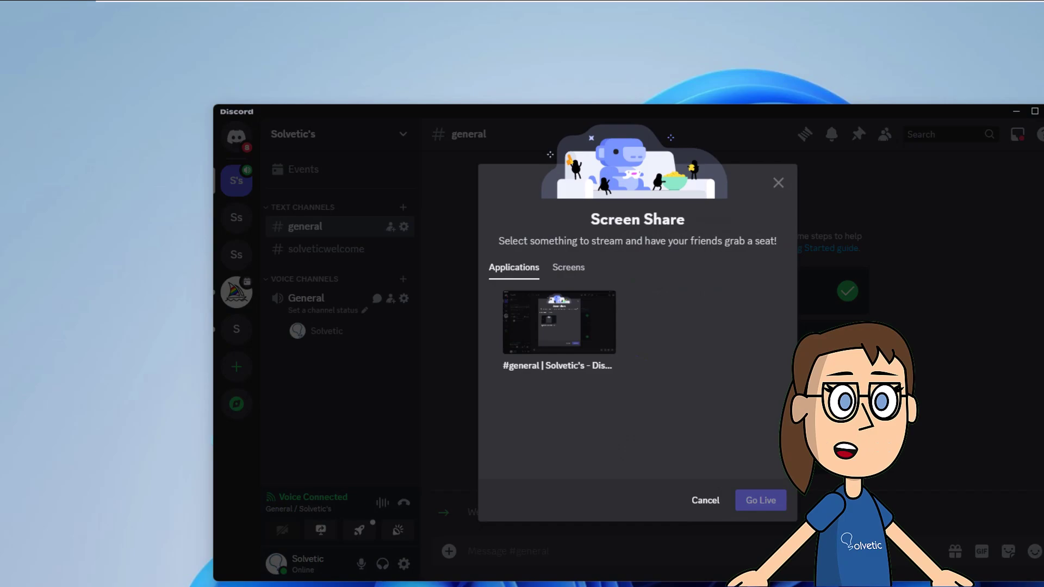
# Choose the Discord window as stream source, then minimize Discord.
pyautogui.click(558, 321)
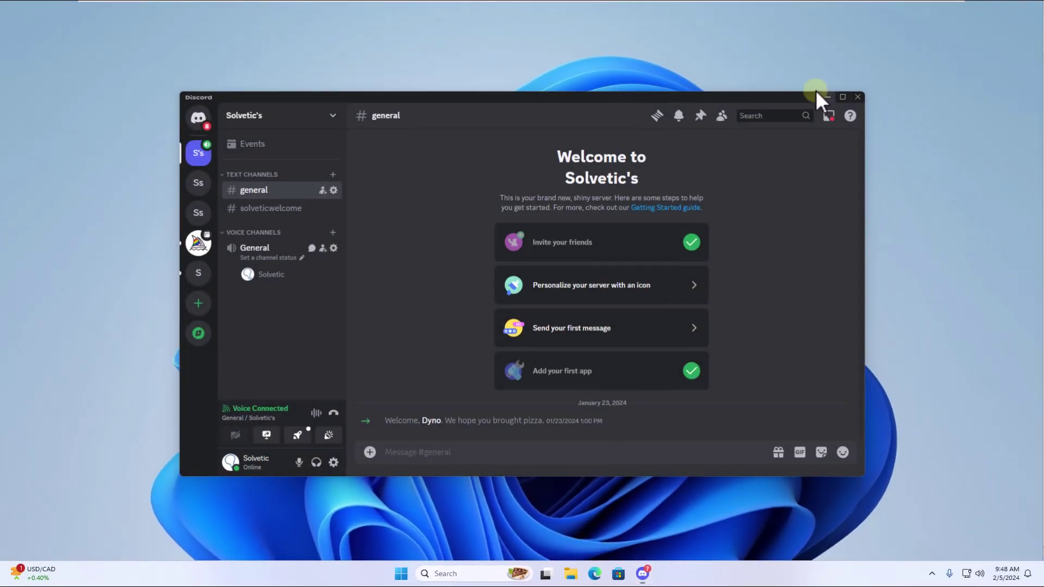
pyautogui.click(830, 91)
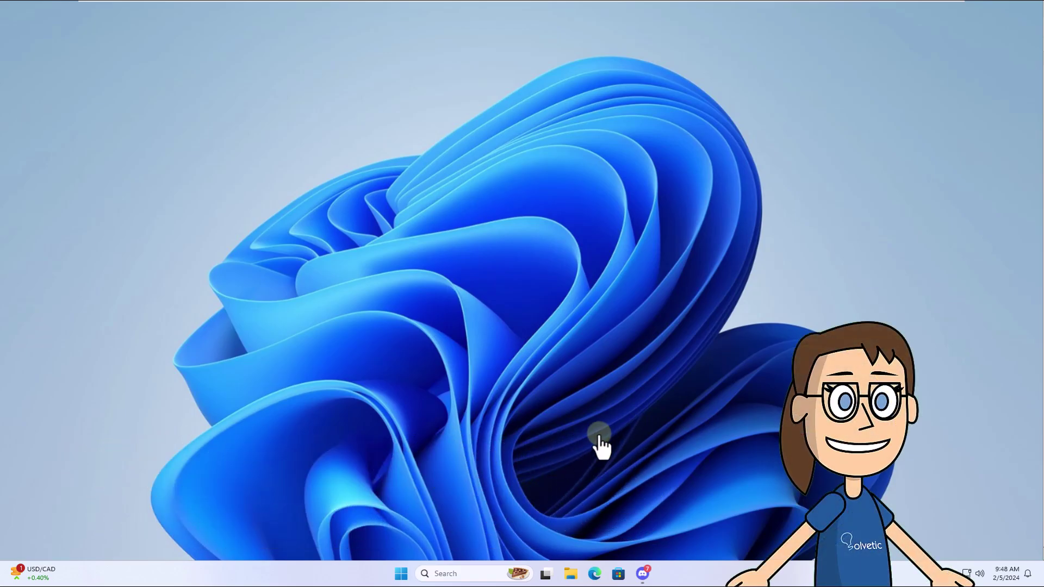
# Restore Discord and open User Settings on the Voice & Video page.
pyautogui.click(642, 573)
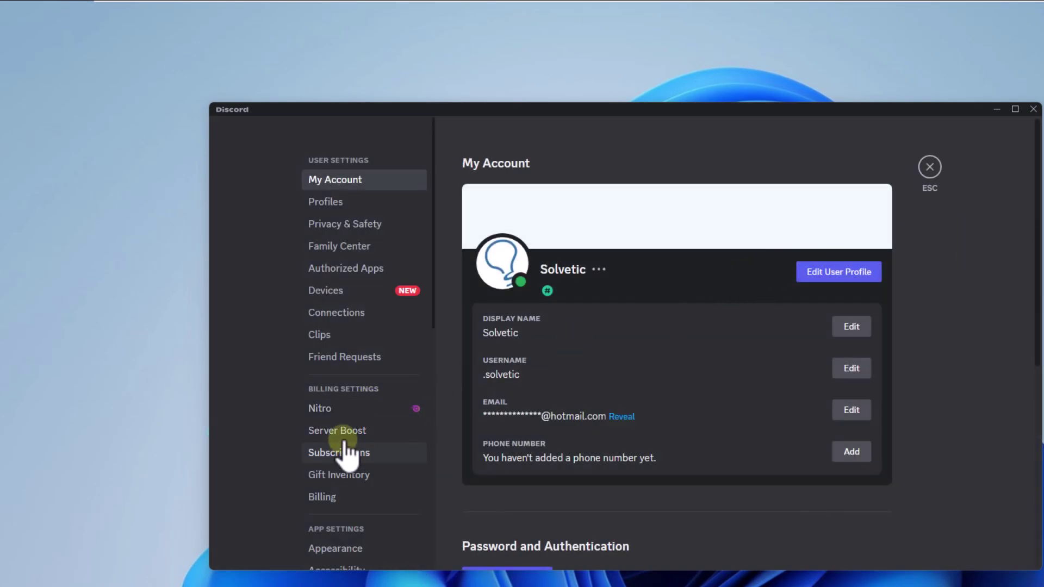
pyautogui.scroll(-3, 351, 425)
pyautogui.scroll(-1, 355, 407)
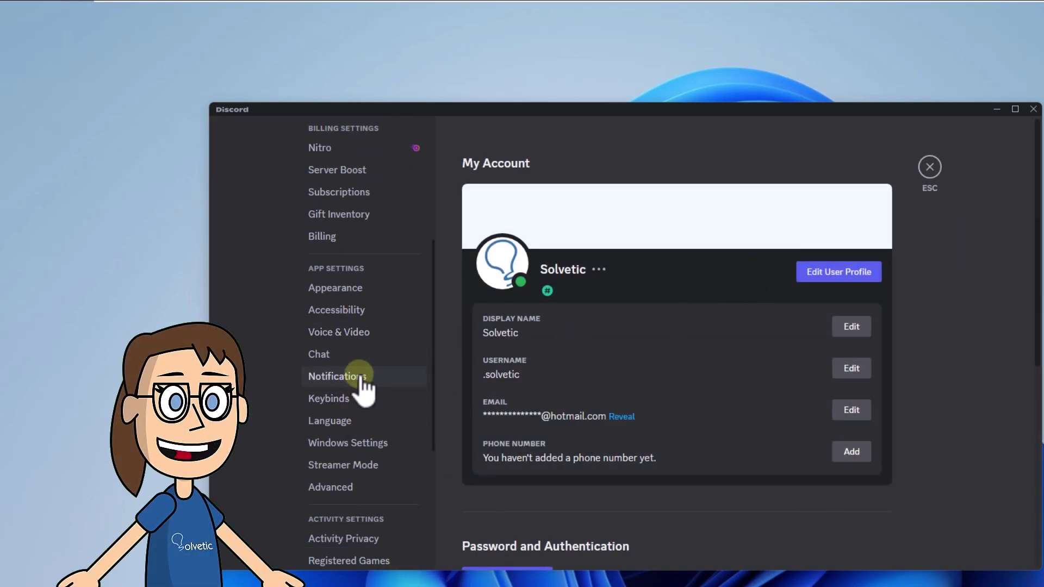
pyautogui.click(361, 333)
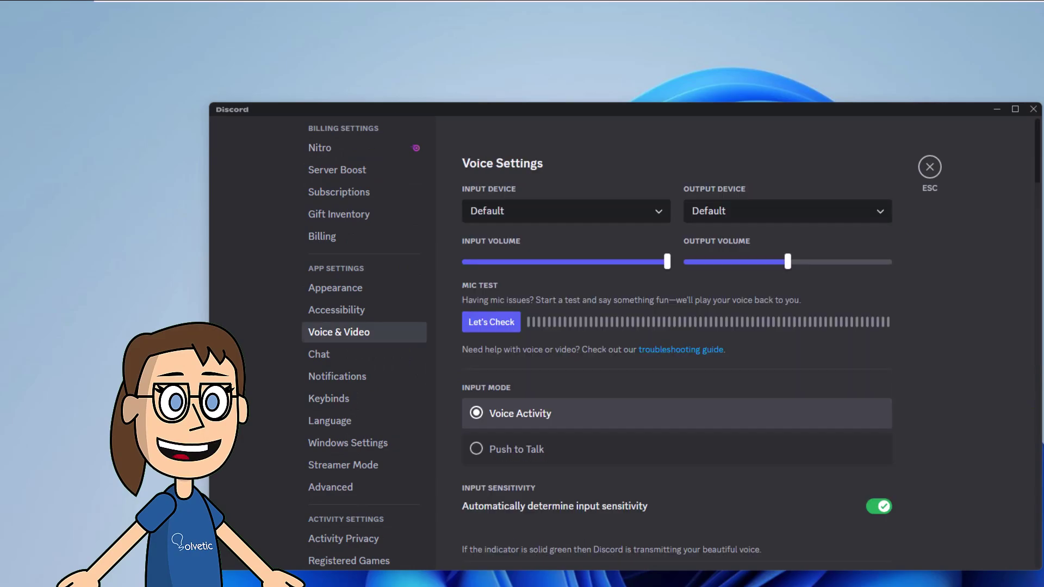
pyautogui.scroll(-8, 937, 365)
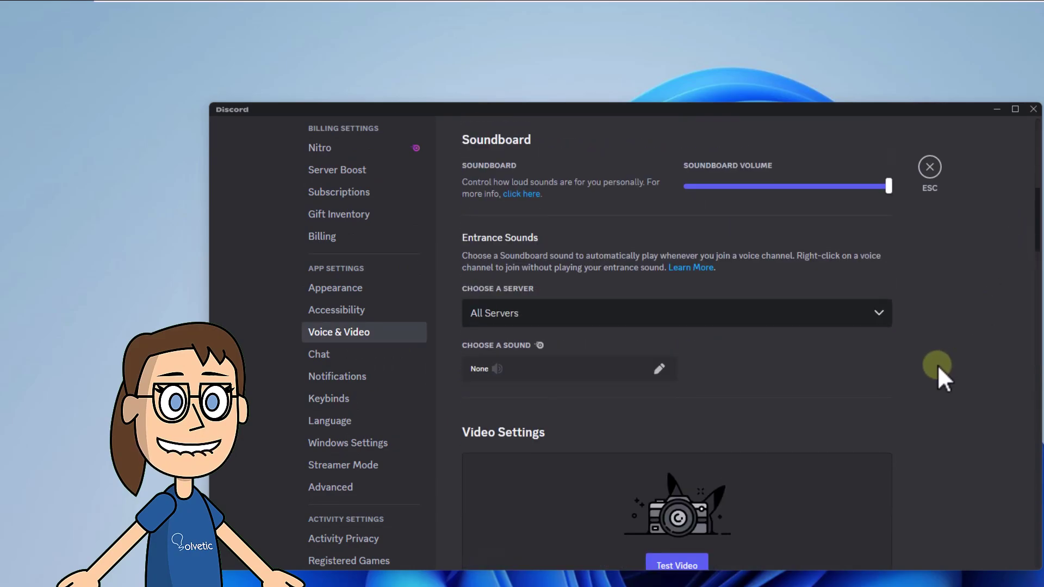
pyautogui.scroll(-4, 937, 367)
pyautogui.scroll(-6, 933, 383)
pyautogui.scroll(-6, 925, 425)
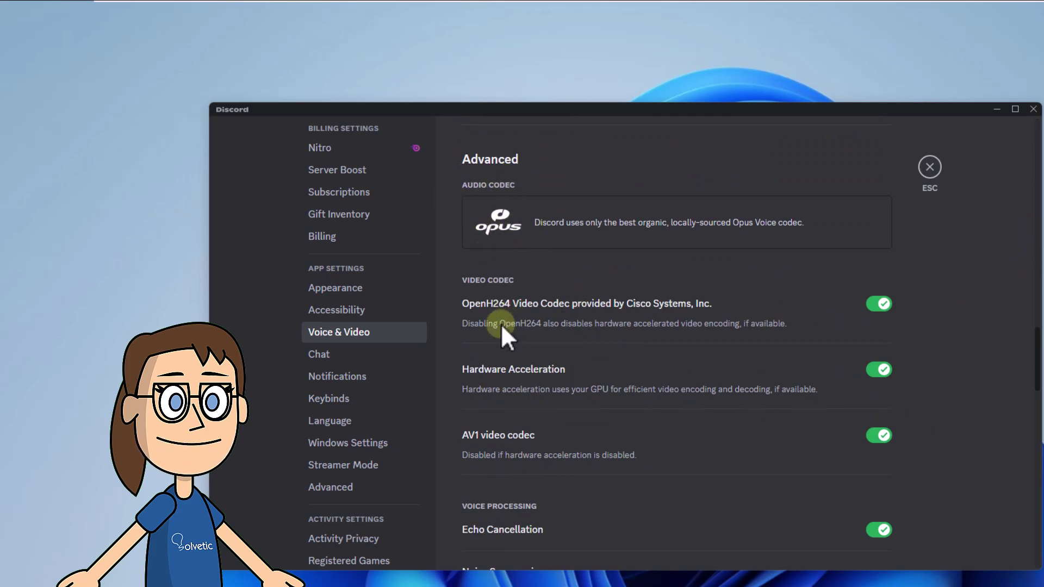
pyautogui.scroll(1, 547, 297)
pyautogui.scroll(1, 546, 297)
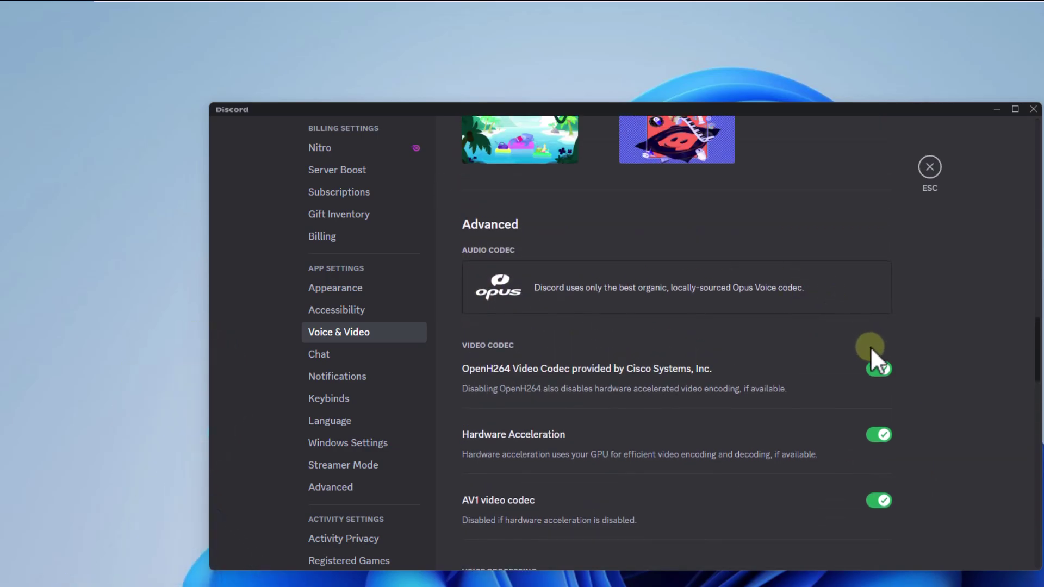
# Switch Hardware Acceleration off, leaving the OpenH264 codec enabled.
pyautogui.click(878, 368)
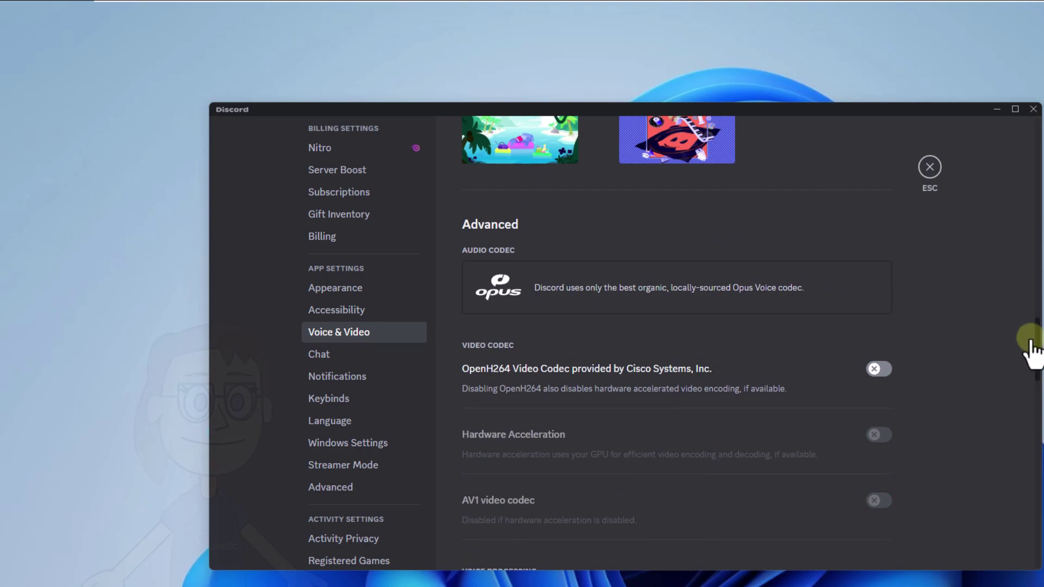
pyautogui.click(878, 368)
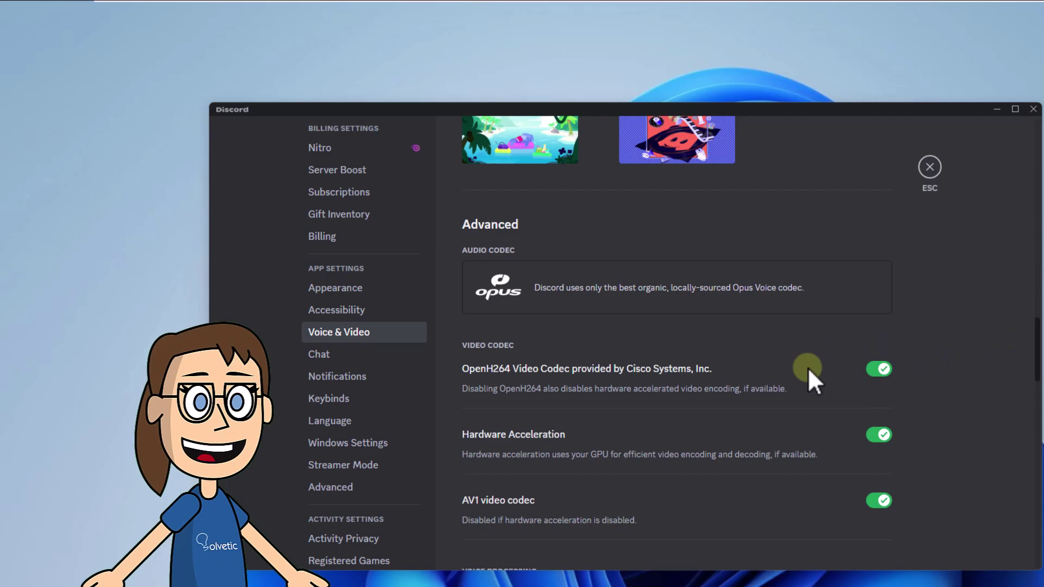
pyautogui.click(880, 436)
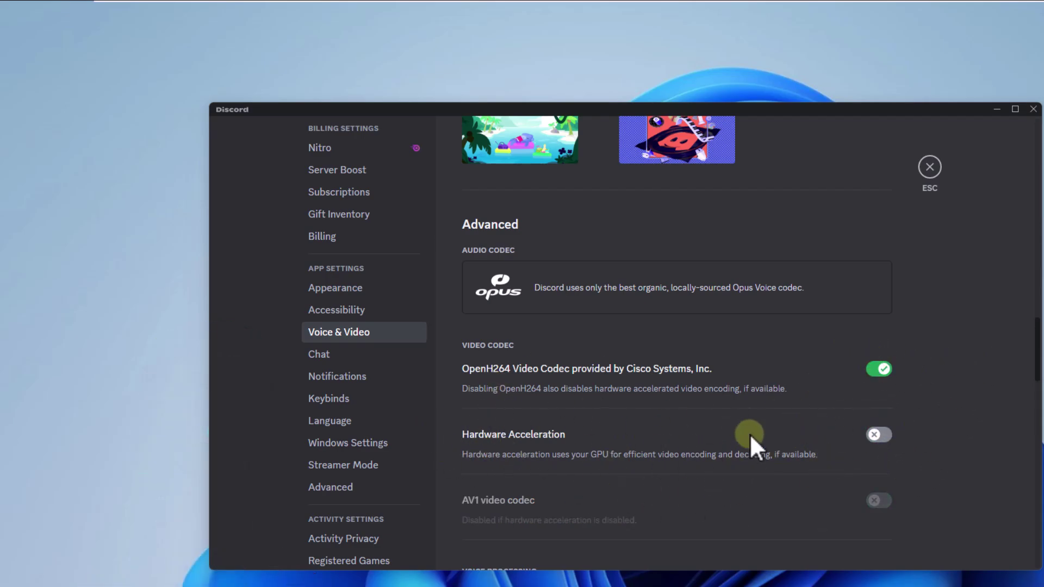
pyautogui.scroll(-1, 676, 367)
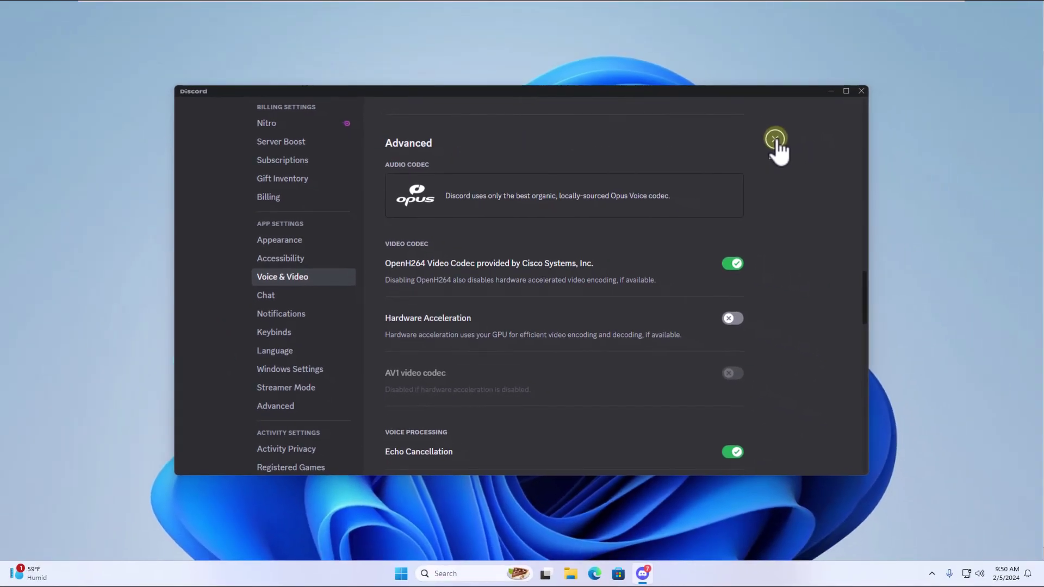
# Close User Settings and minimize the Discord window.
pyautogui.click(777, 140)
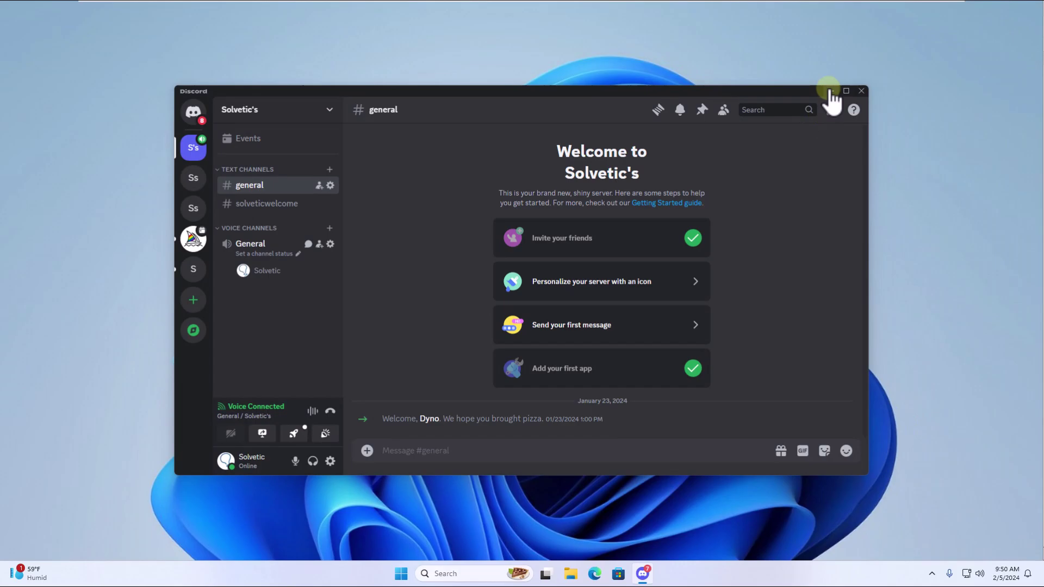
pyautogui.click(831, 91)
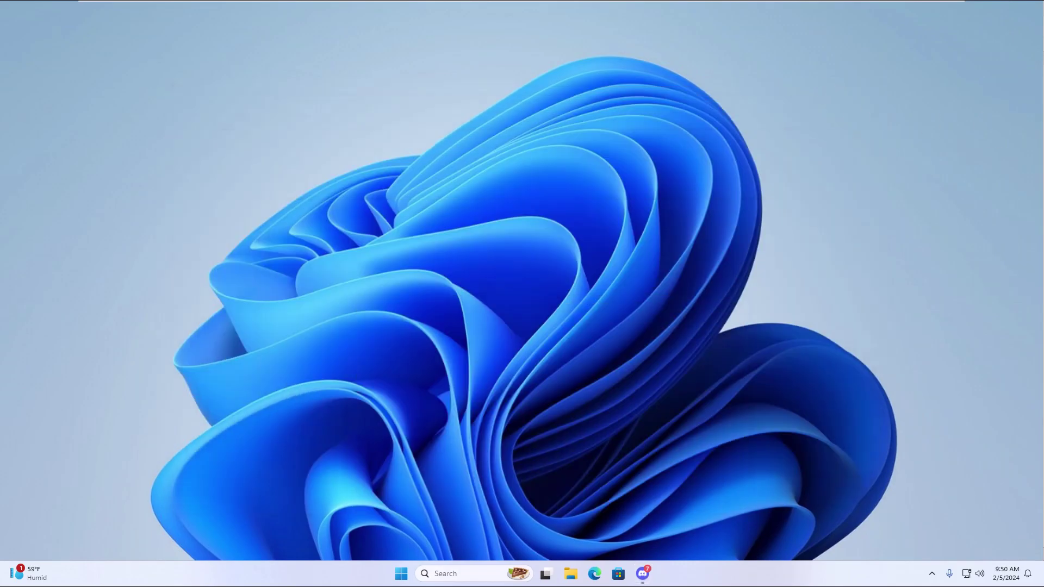